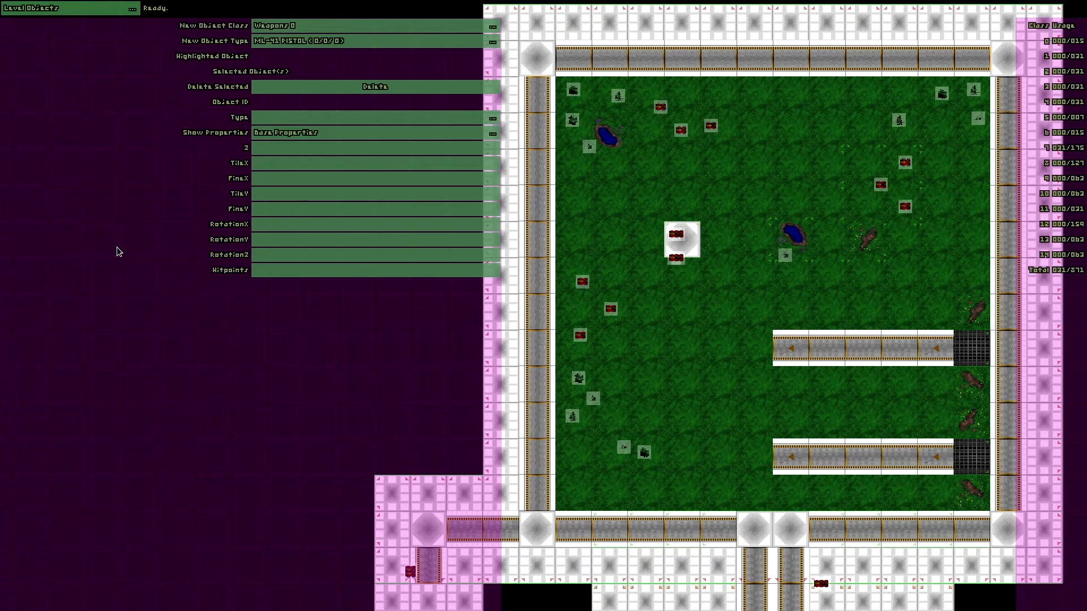
Place a LARGE BUTTON object from the Panels class on the white raised tile in the grass area.
left_click(287, 25)
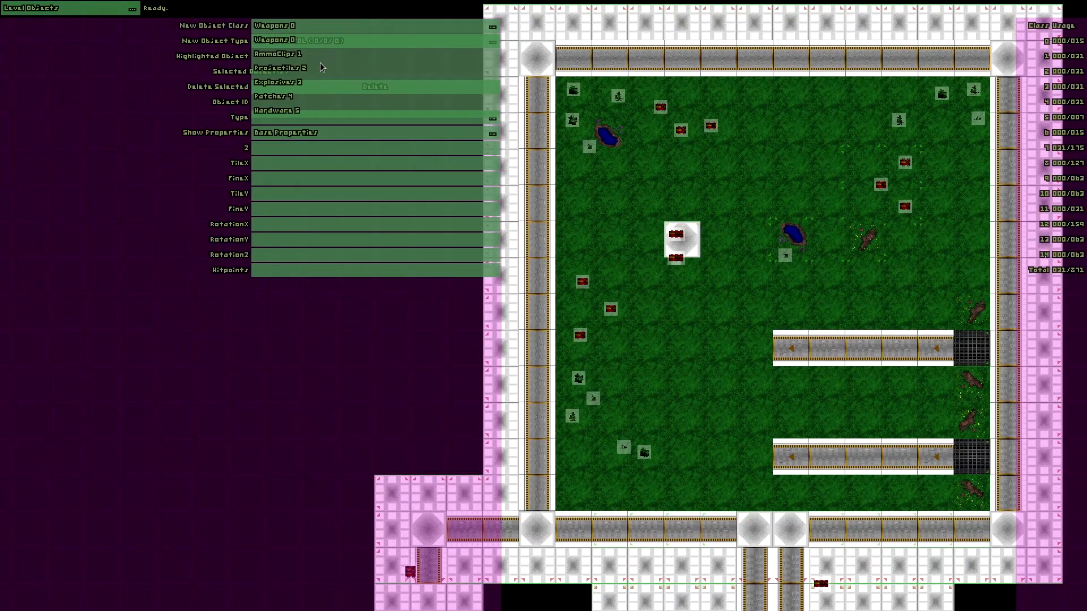
scroll(331, 105, "down", 3)
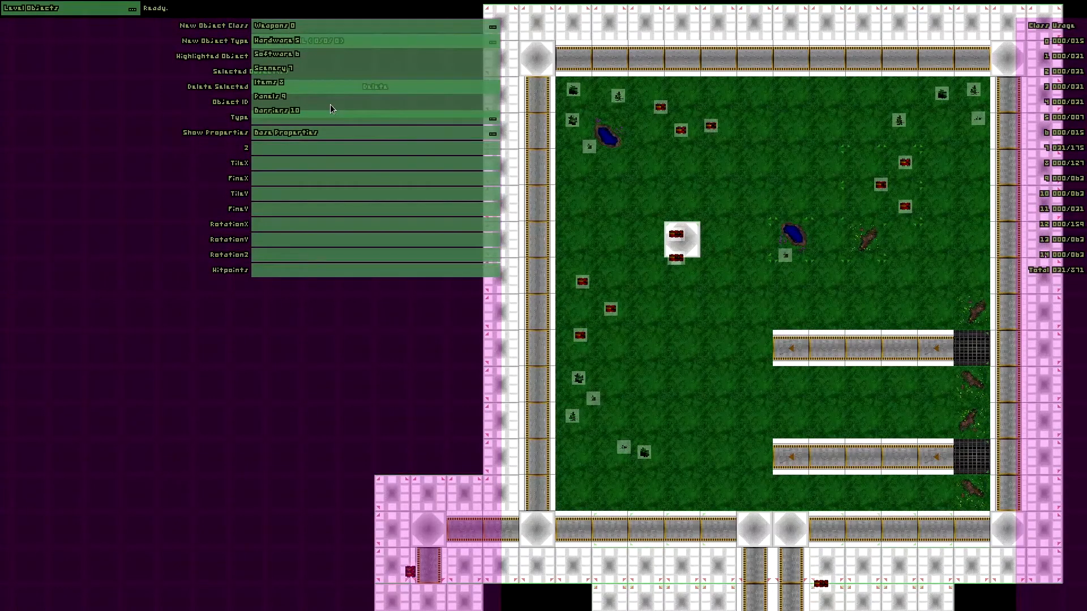
scroll(331, 108, "down", 1)
scroll(346, 86, "down", 1)
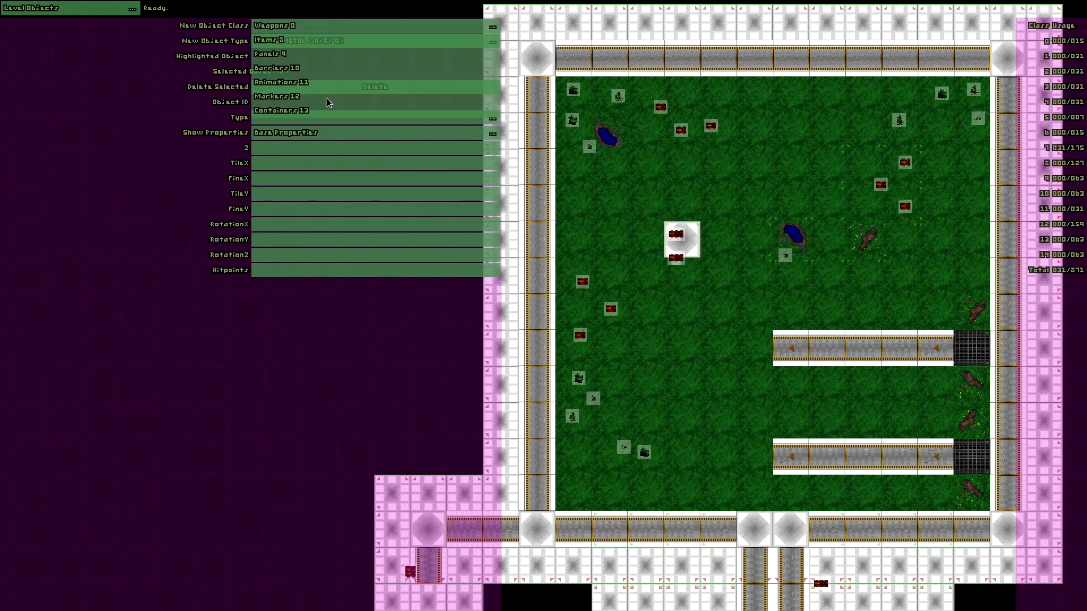
left_click(285, 53)
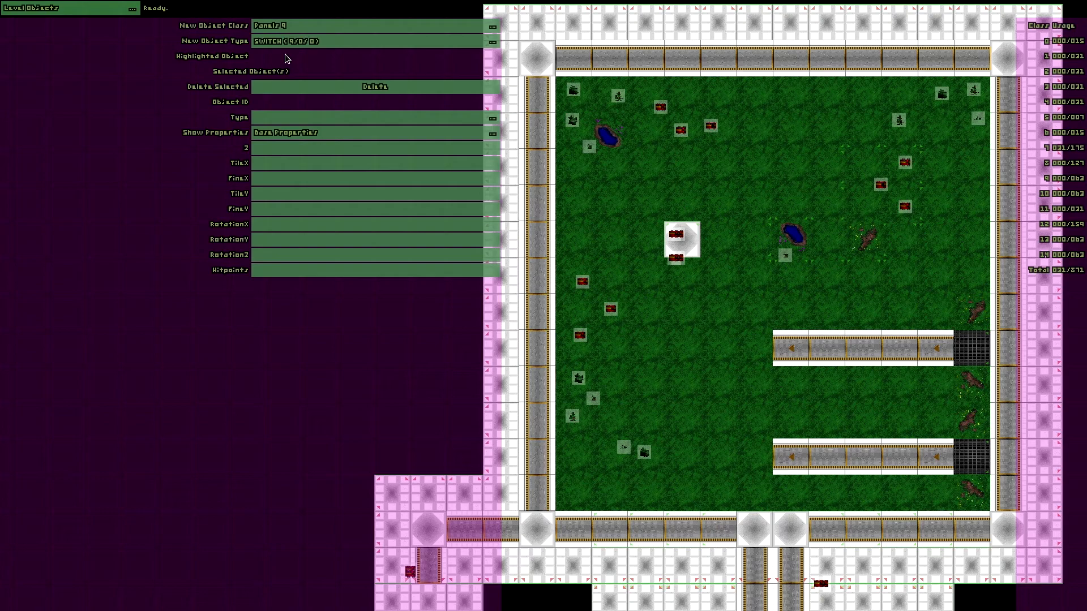
left_click(306, 43)
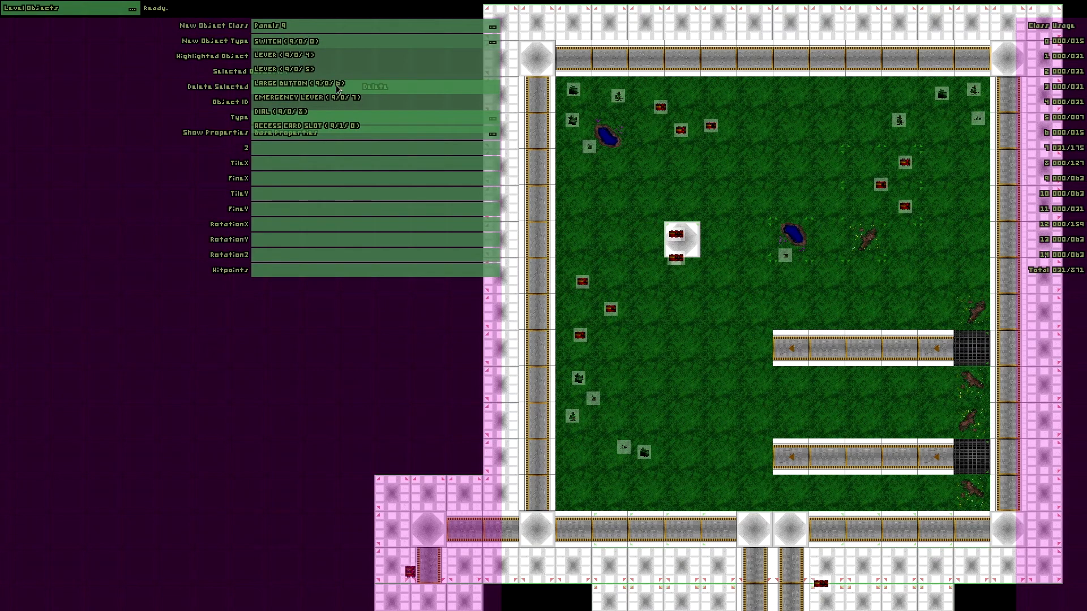
left_click(335, 84)
left_click(691, 234)
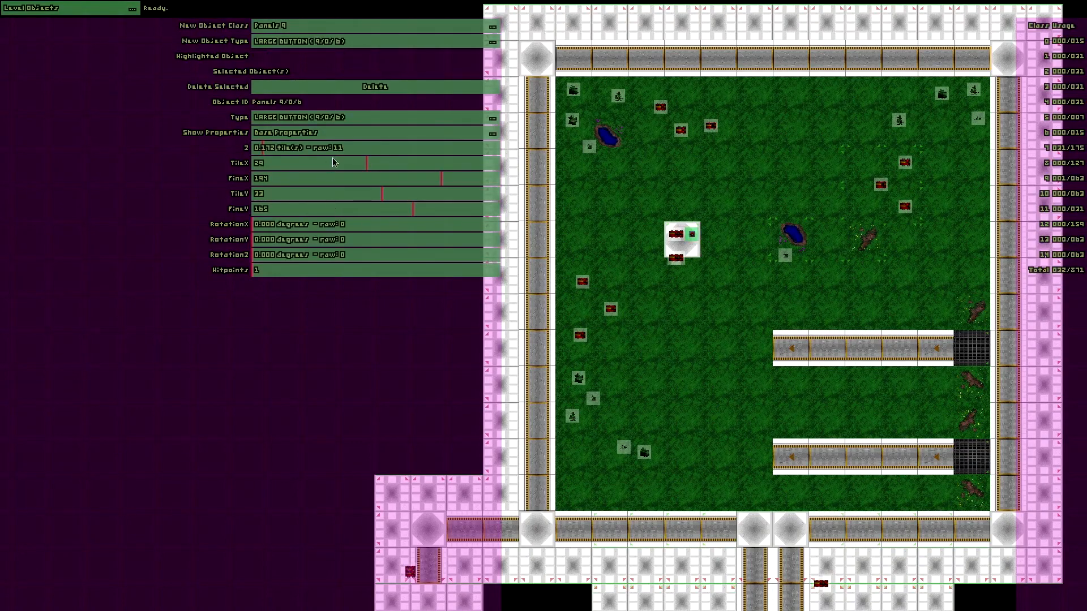
Set the large button's Z to raw 99, FineX to 185, FineY to 167 and RotationX to raw 200.
left_click(350, 148)
left_click(433, 178)
left_click(419, 209)
left_click_drag(417, 224, 448, 224)
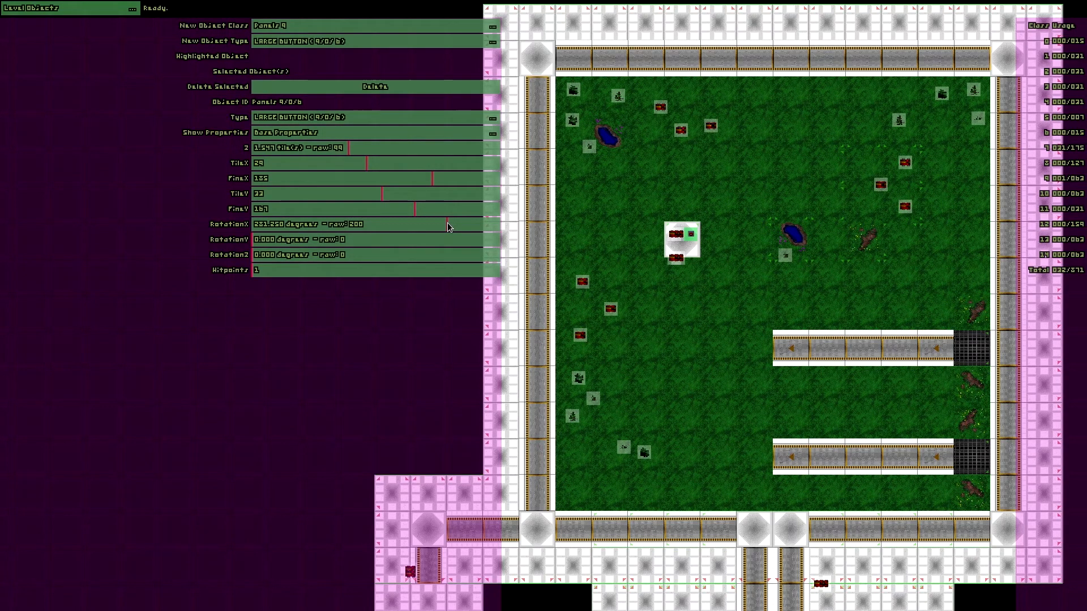
In the large button's class properties, set the action type to Change State with the state type Return to Menu.
left_click(378, 133)
left_click(317, 163)
left_click(317, 163)
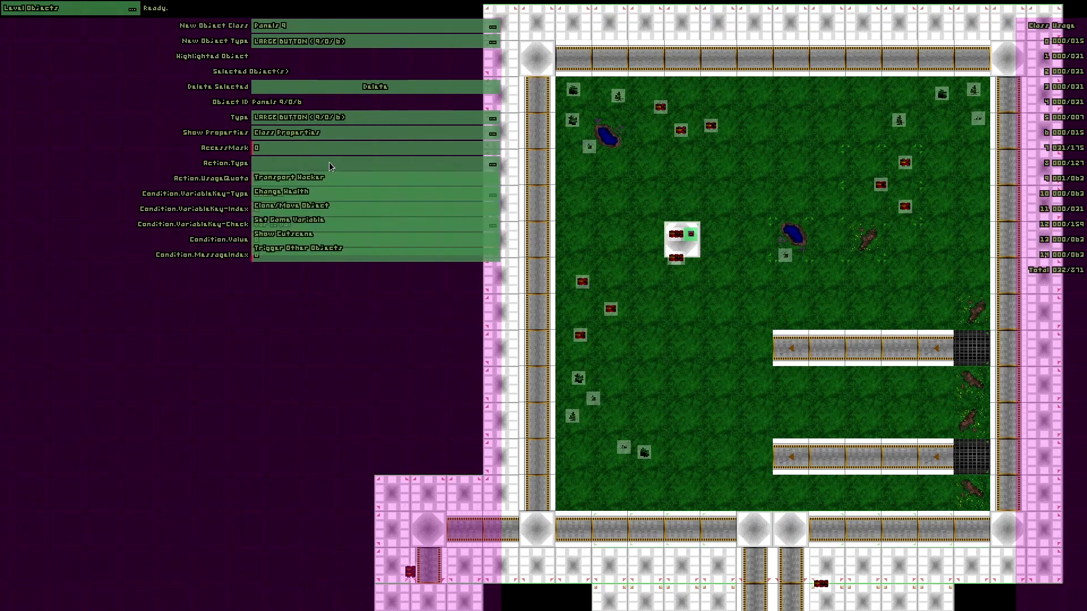
scroll(383, 221, "down", 7)
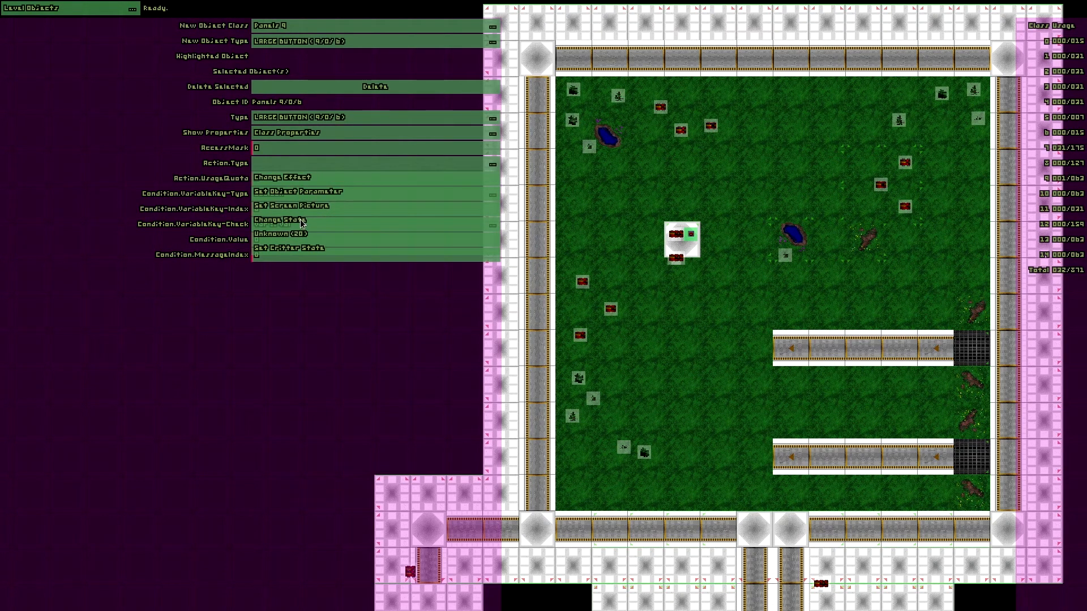
left_click(301, 220)
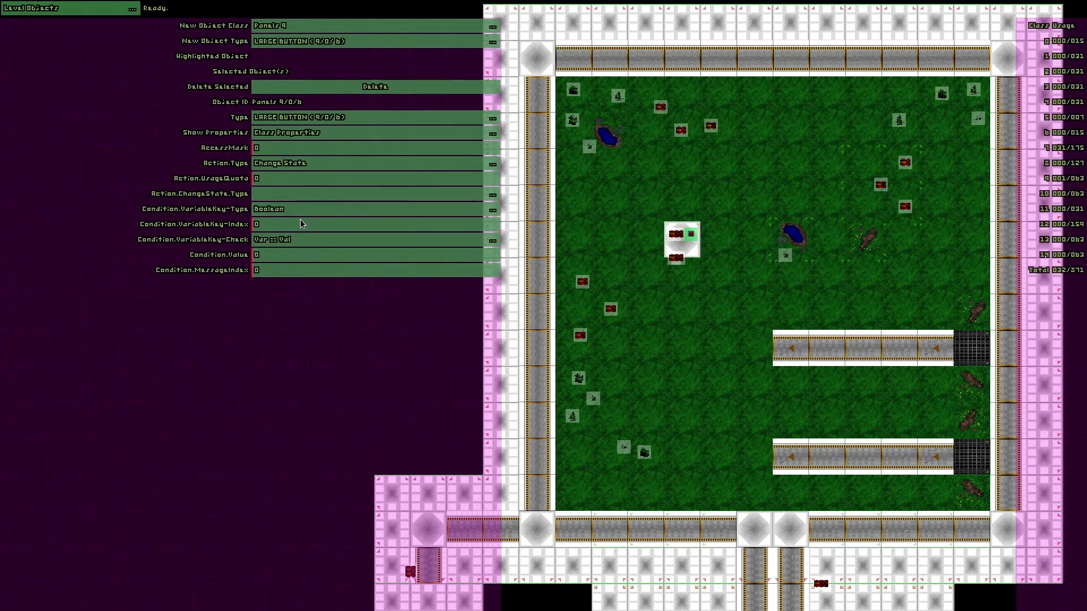
left_click(325, 194)
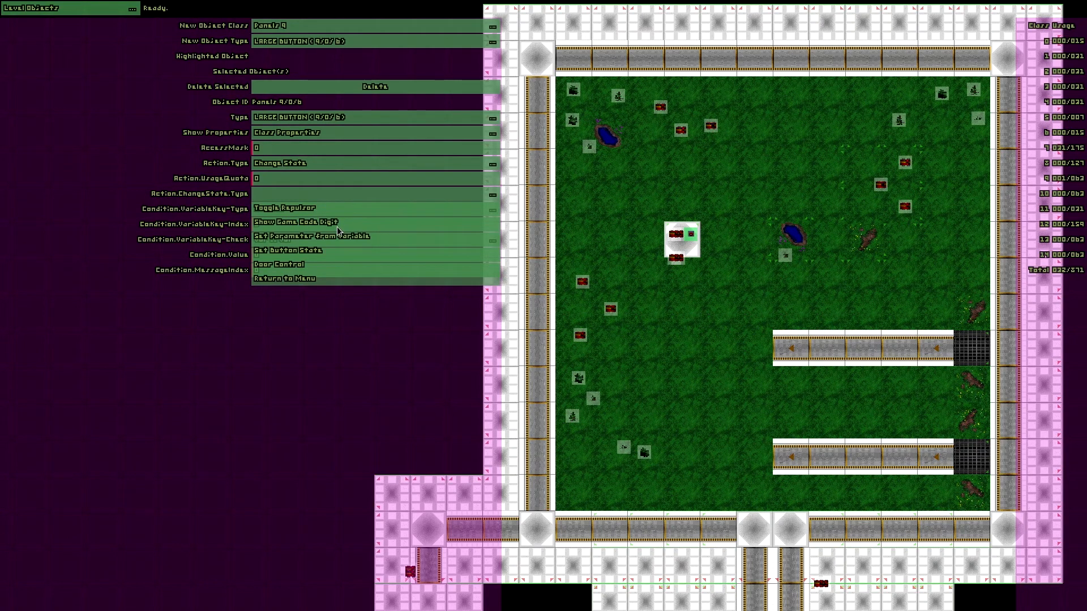
left_click(313, 276)
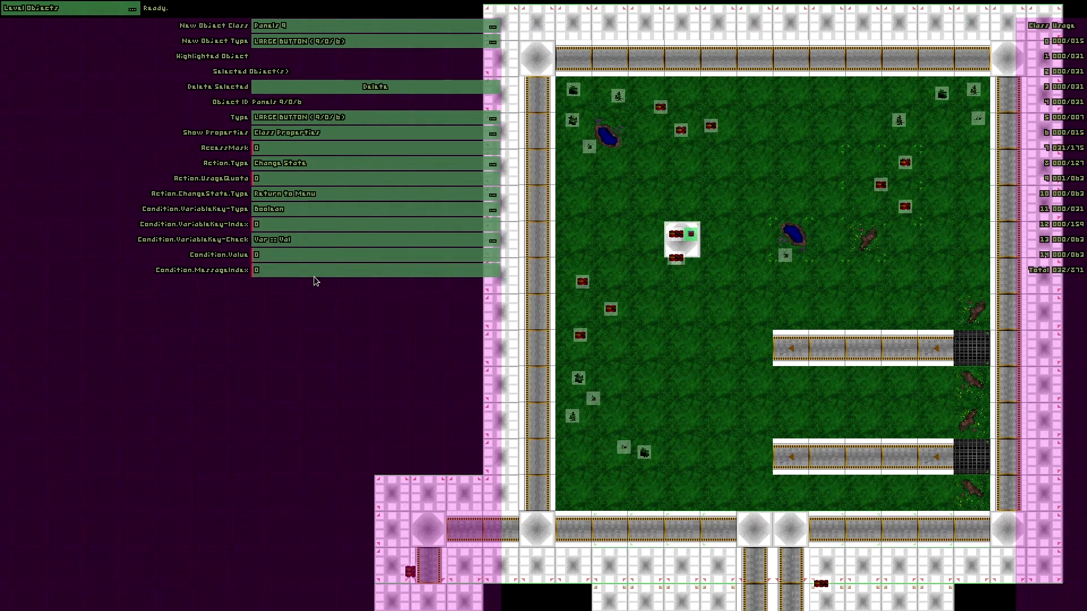
Switch to DOSBox and launch the game with CDSHOCK.BAT.
key("super+f")
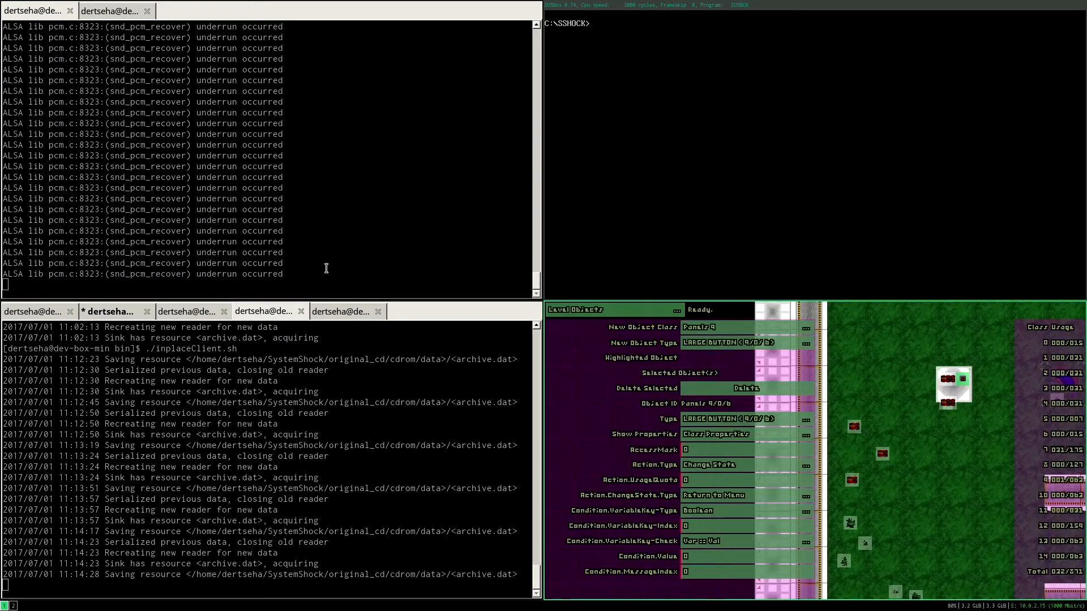
type("CDSHOCK.BAT")
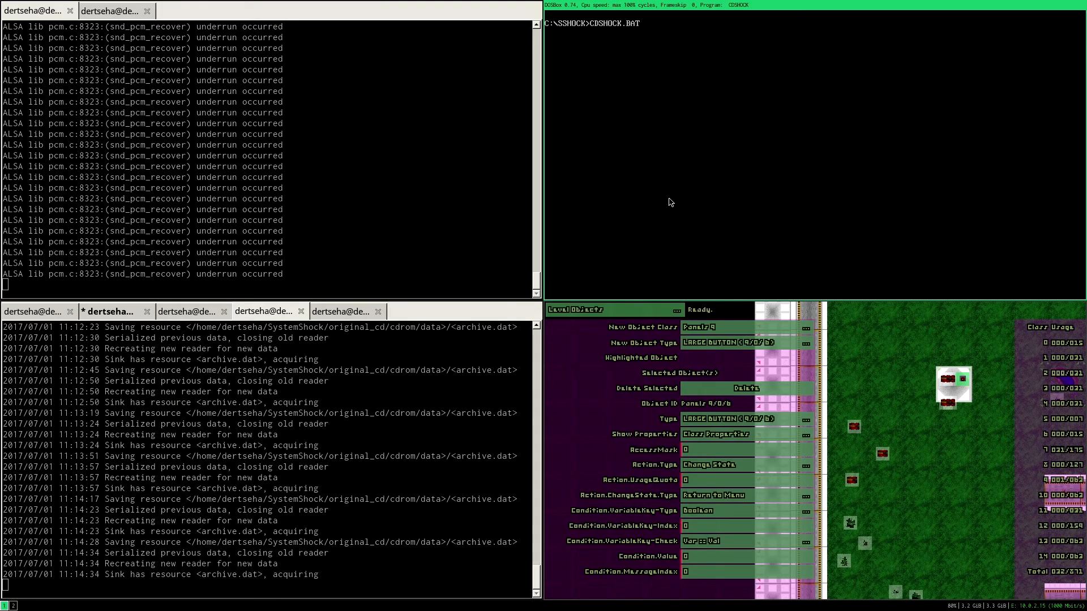
key("Return")
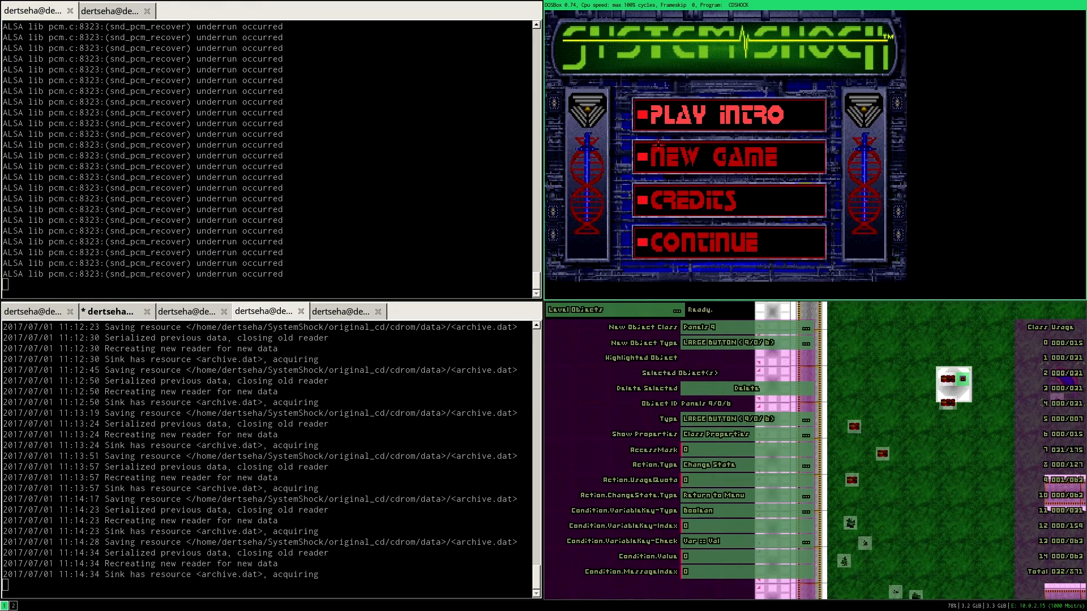
Start a new game from the main menu and engage fullscreen mode.
left_click(684, 154)
type("D")
left_click(722, 270)
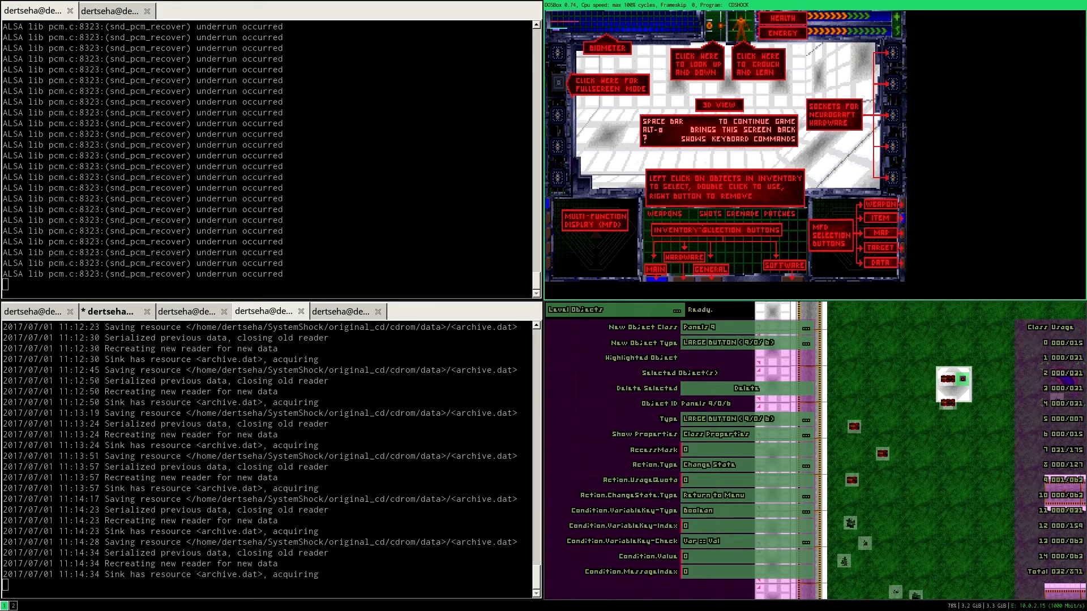
left_click(560, 82)
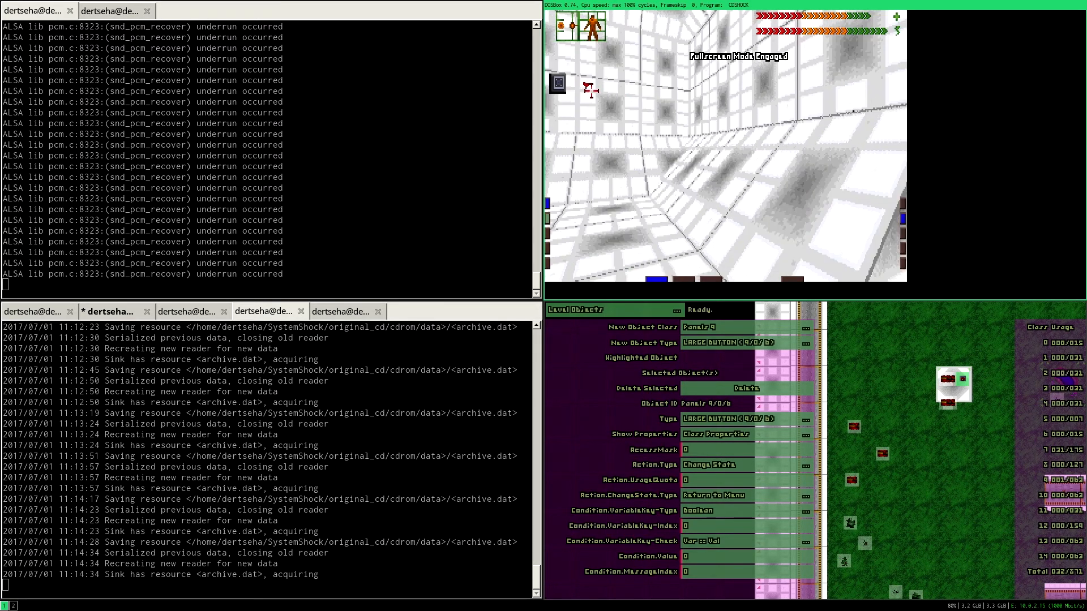
Walk across the grass area to the raised white block and use the large button on top of it.
key("Up")
key("Left")
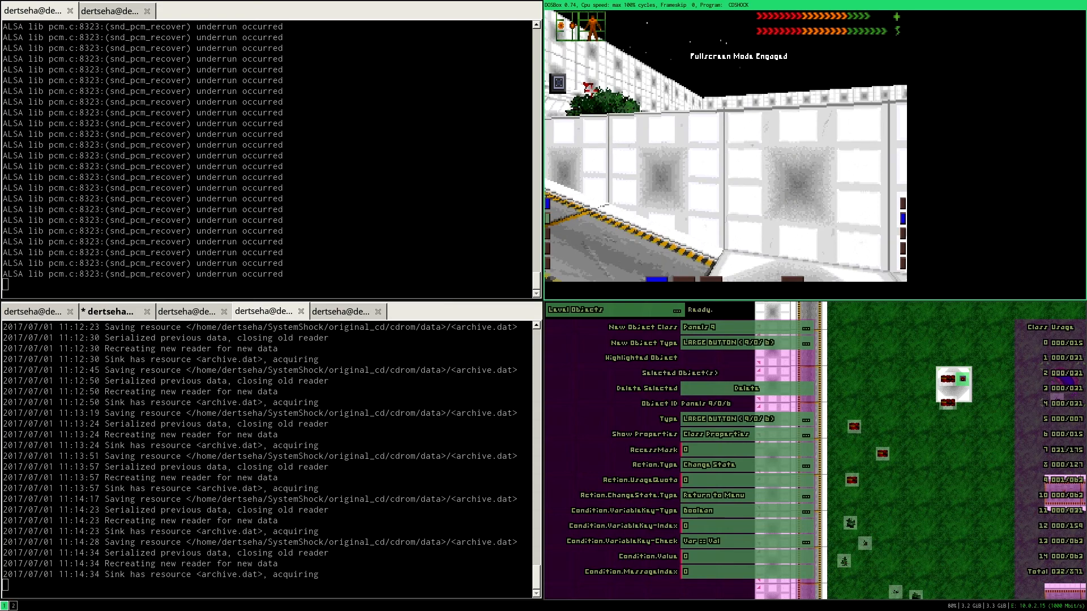
key("Up")
key("Right")
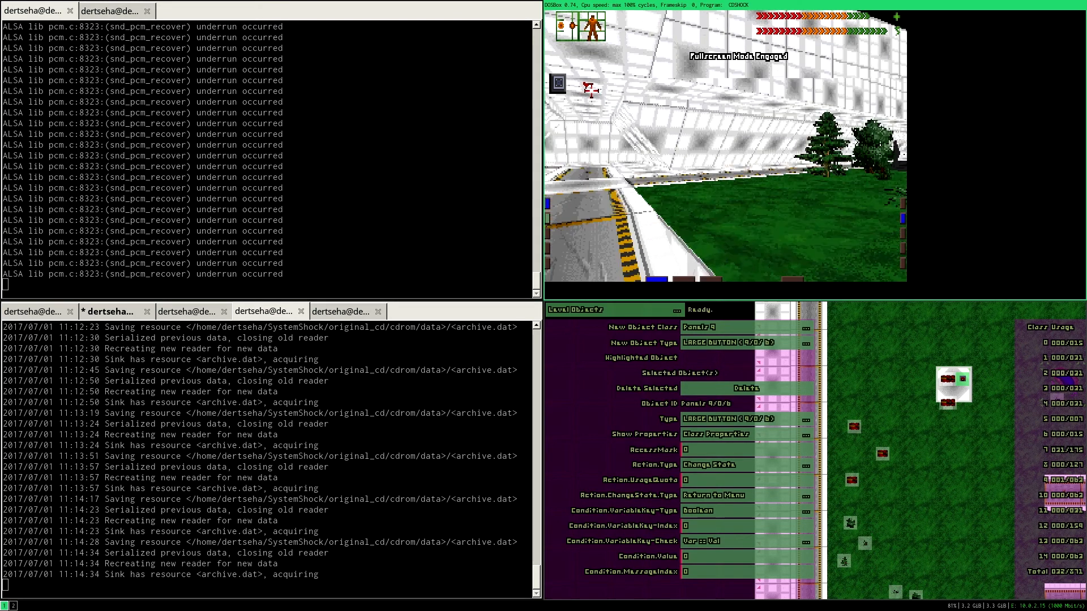
key("Up")
key("Right")
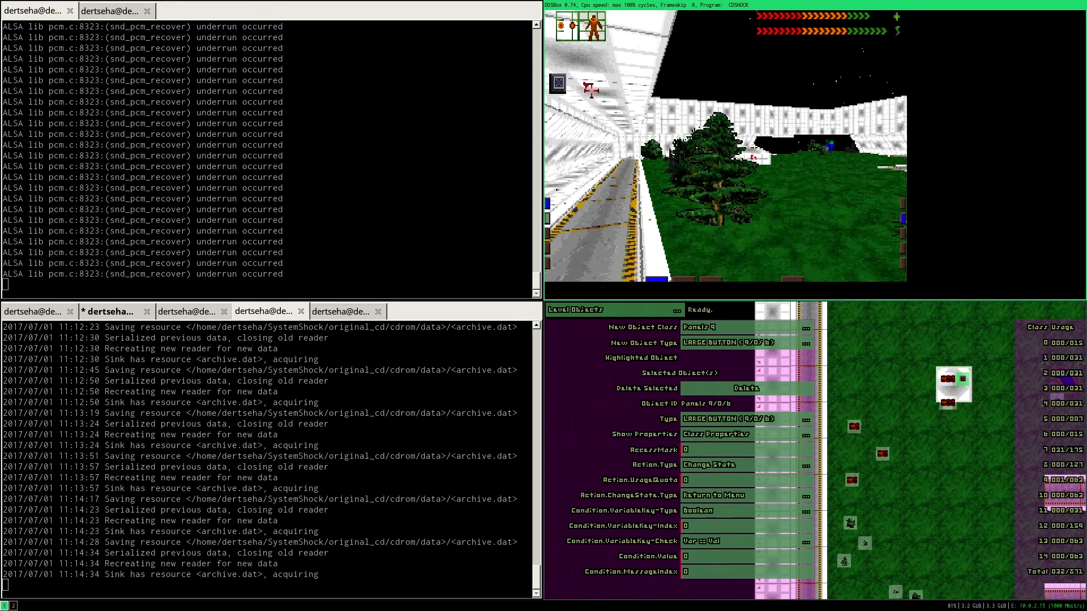
key("Up")
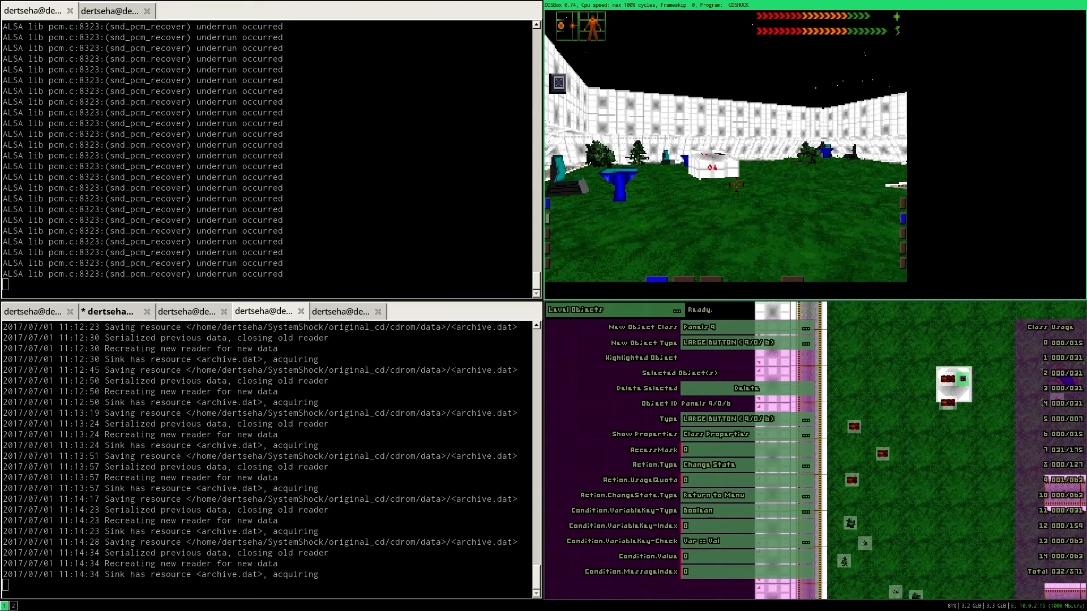
key("Up")
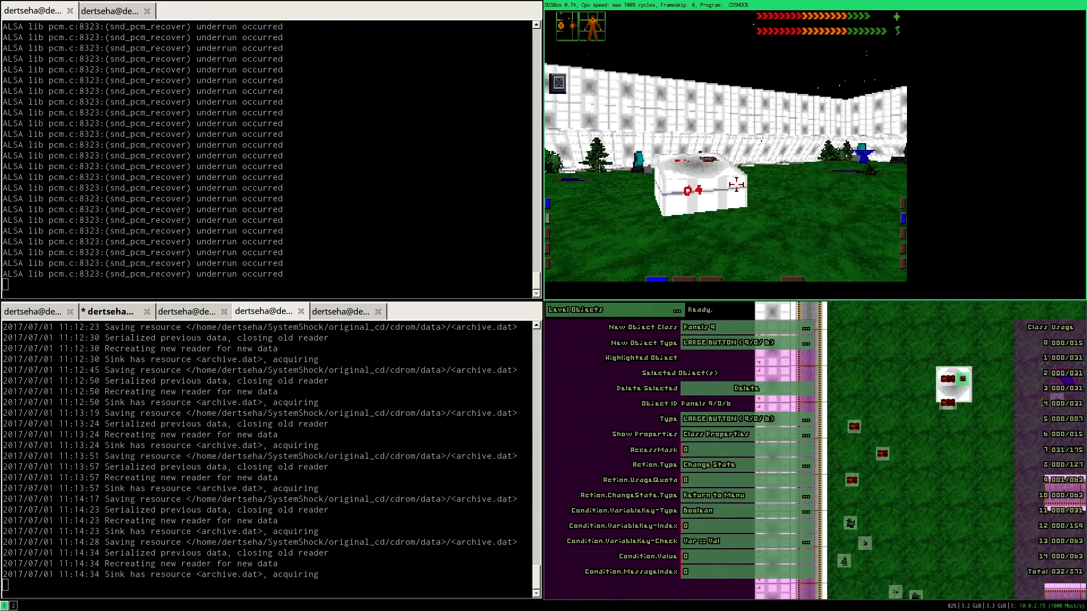
key("Up")
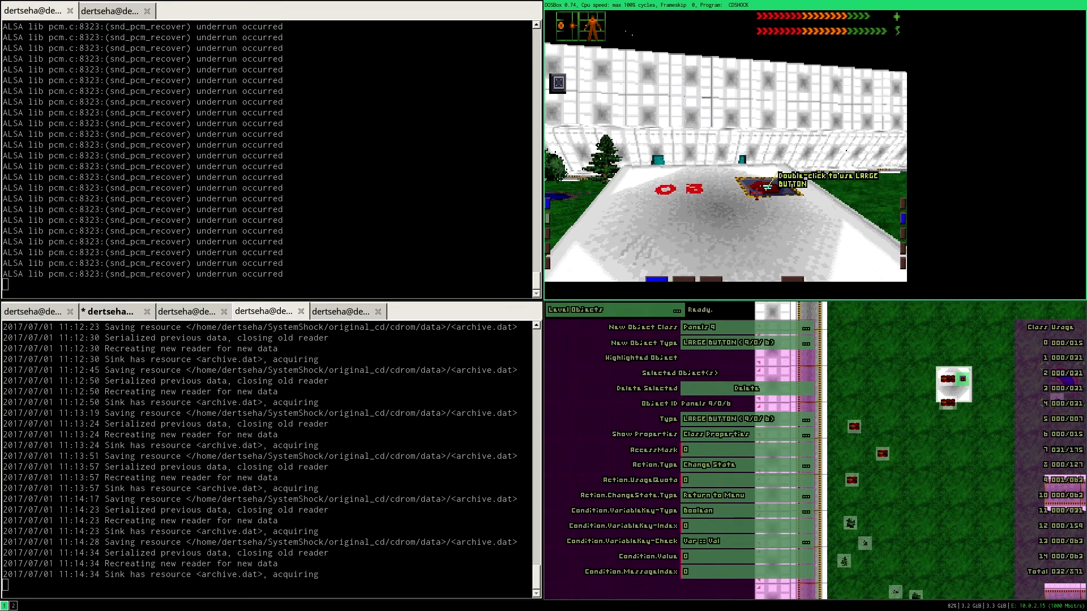
left_click(767, 185)
double_click(767, 185)
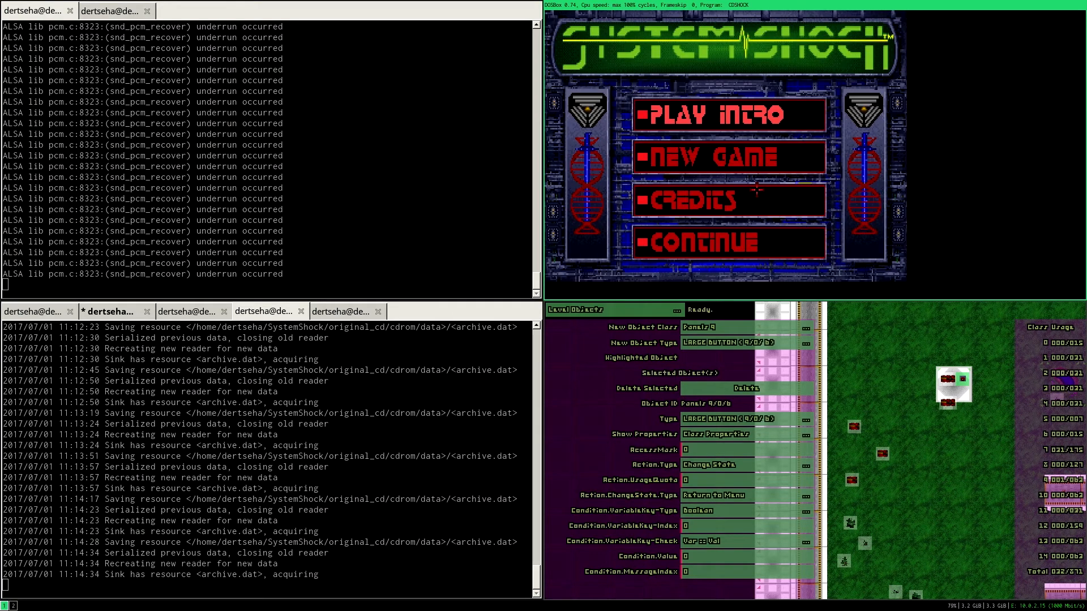
Back in the level editor, place a LEVEL ENTRY TRIGGER from the Markers class on the grass above the upper walkway and select it.
key("super+f")
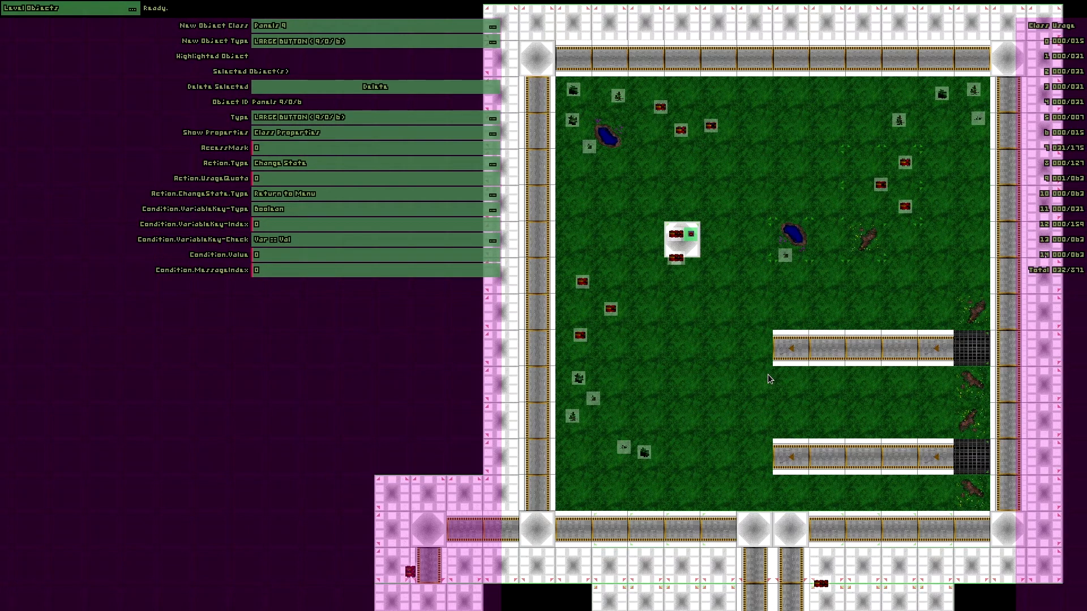
left_click(327, 29)
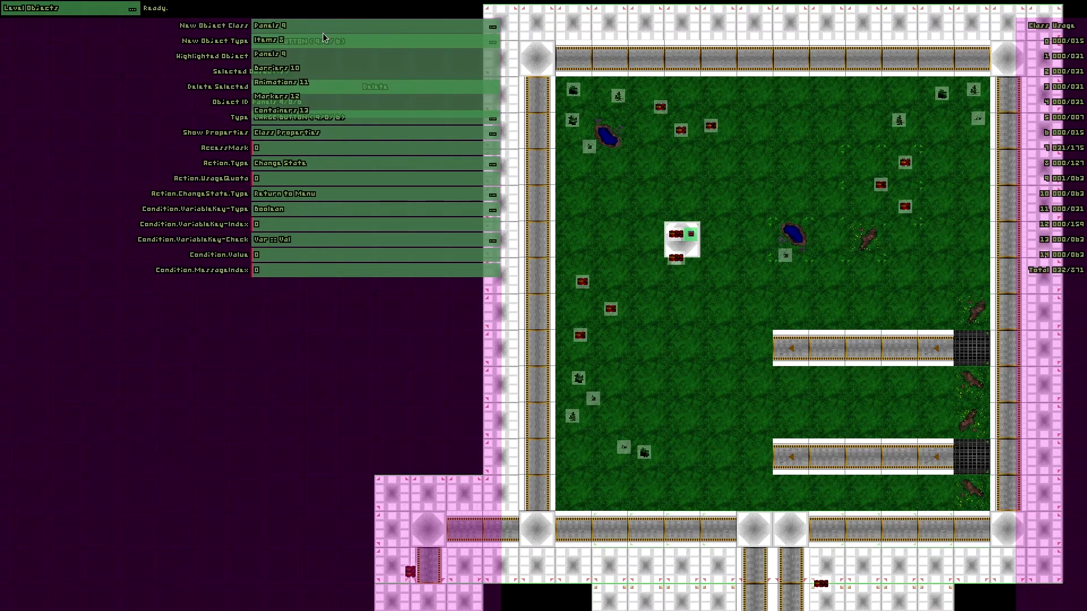
left_click(304, 98)
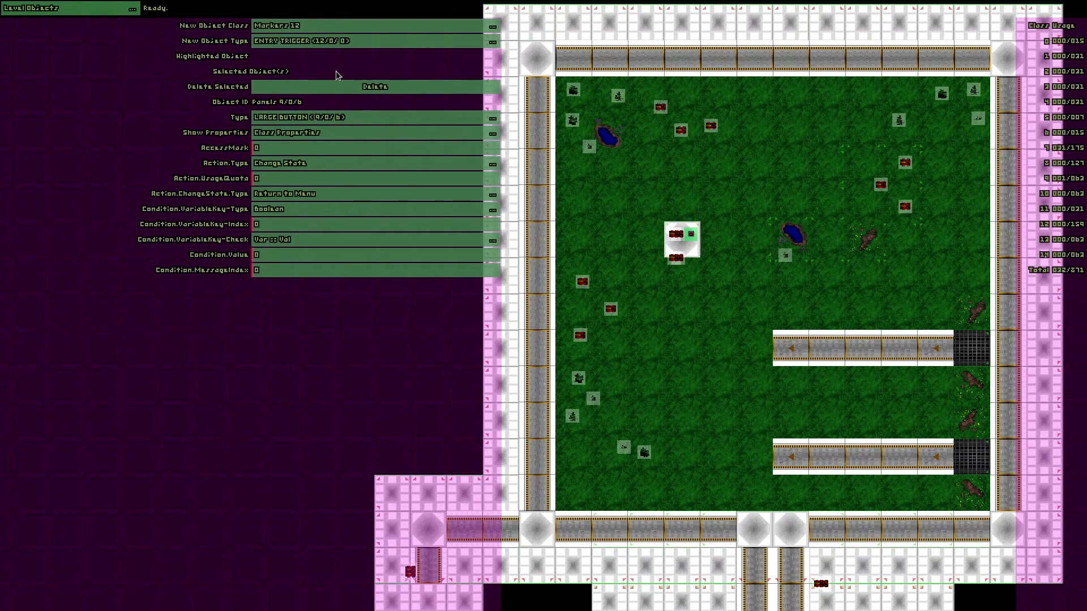
left_click(331, 43)
scroll(374, 80, "down", 5)
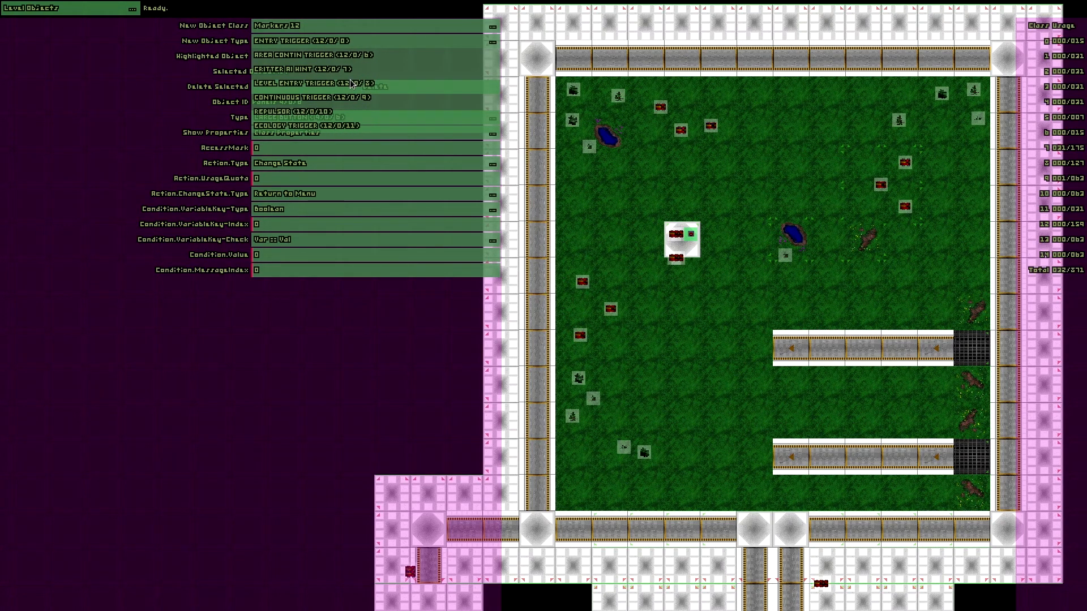
left_click(350, 80)
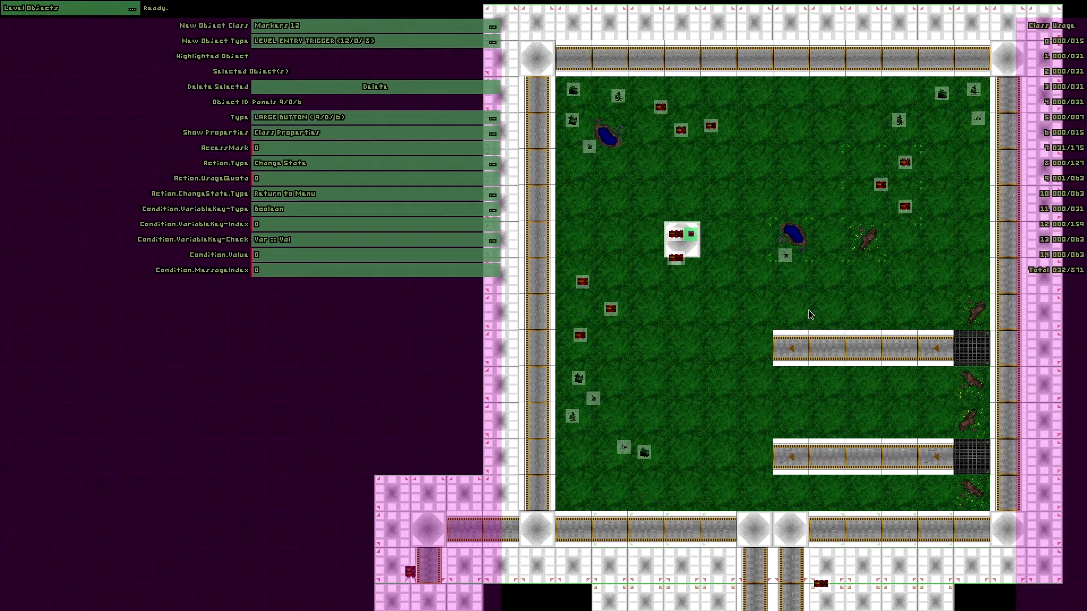
left_click(827, 311)
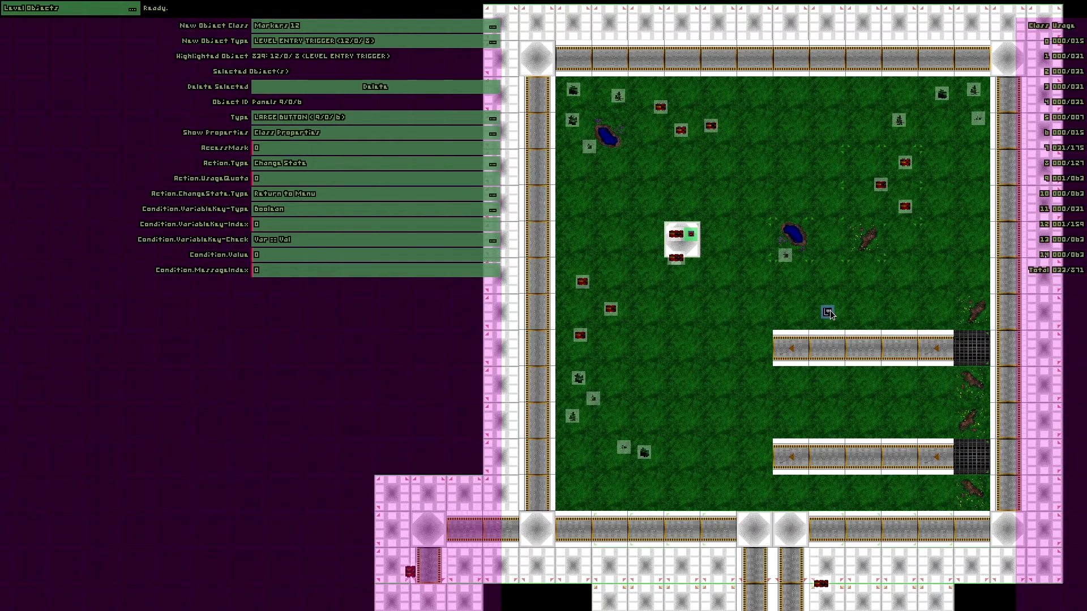
left_click(828, 312)
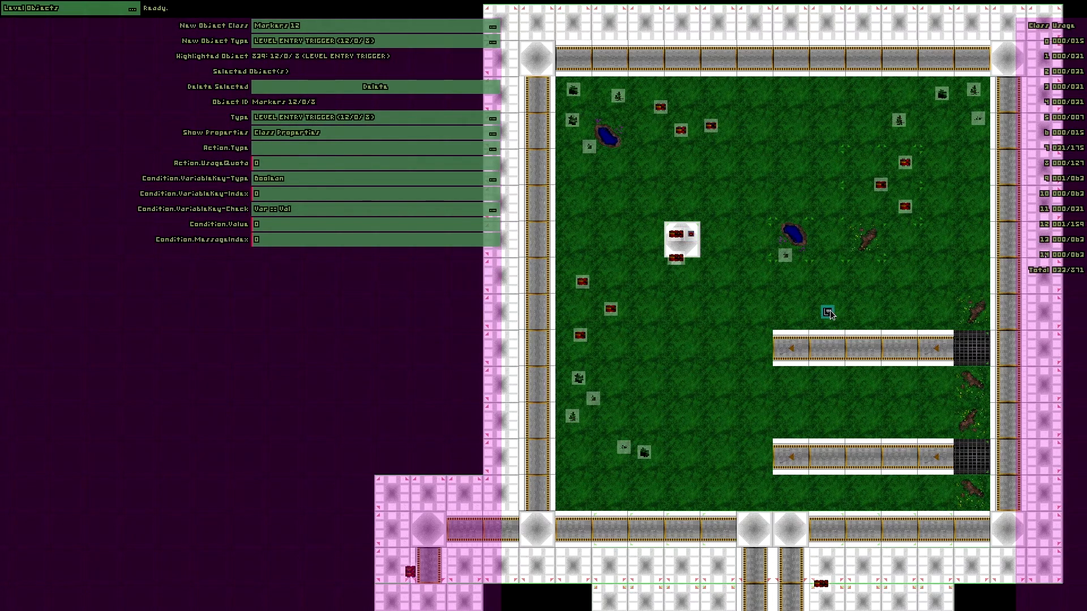
Review the level entry trigger's base properties and return to its class properties.
left_click(385, 133)
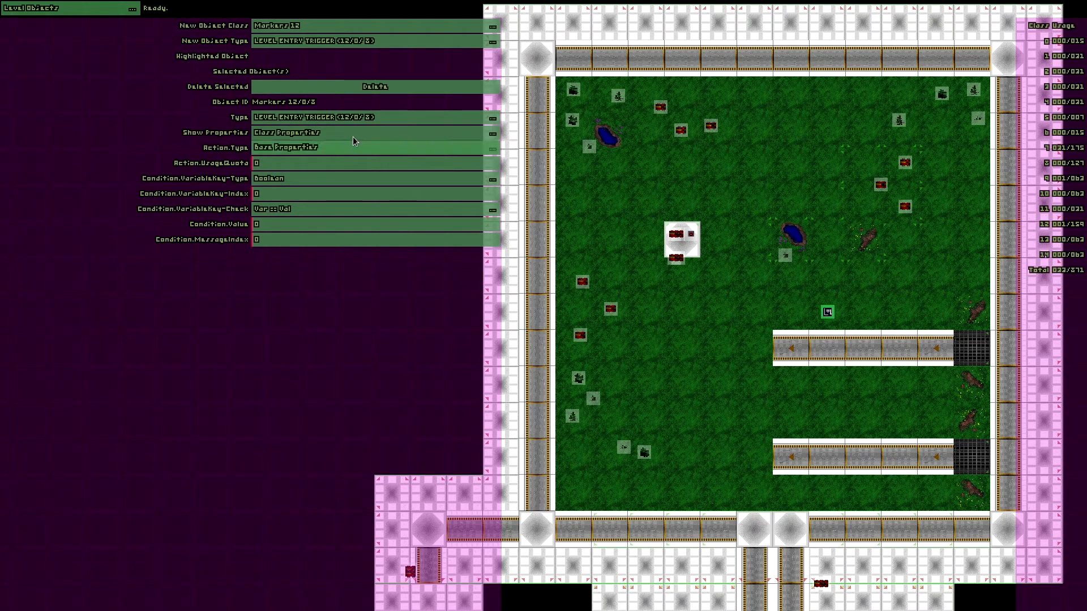
left_click(304, 148)
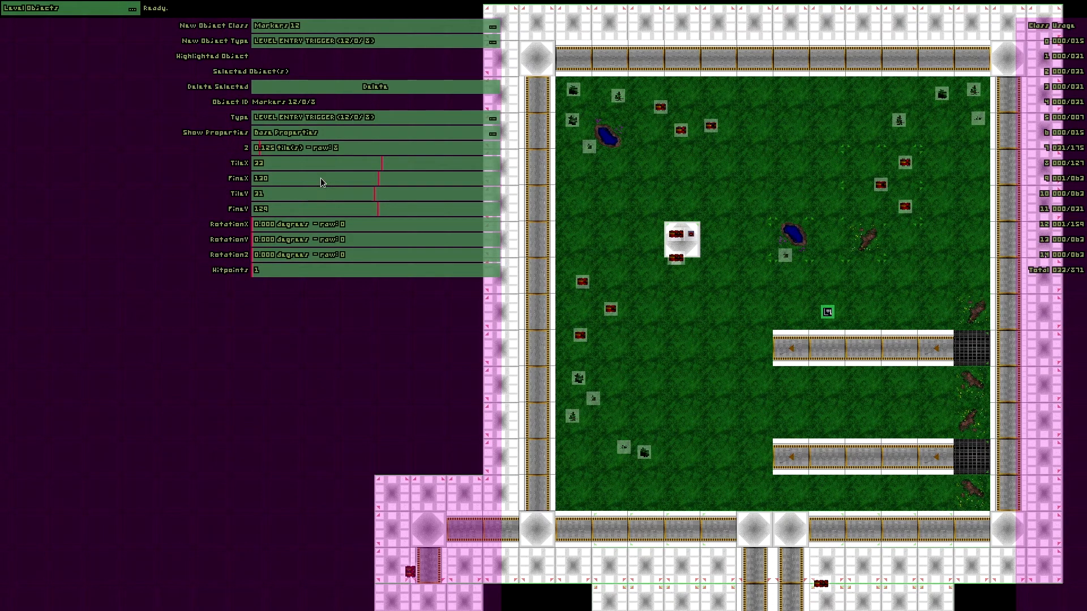
left_click(294, 133)
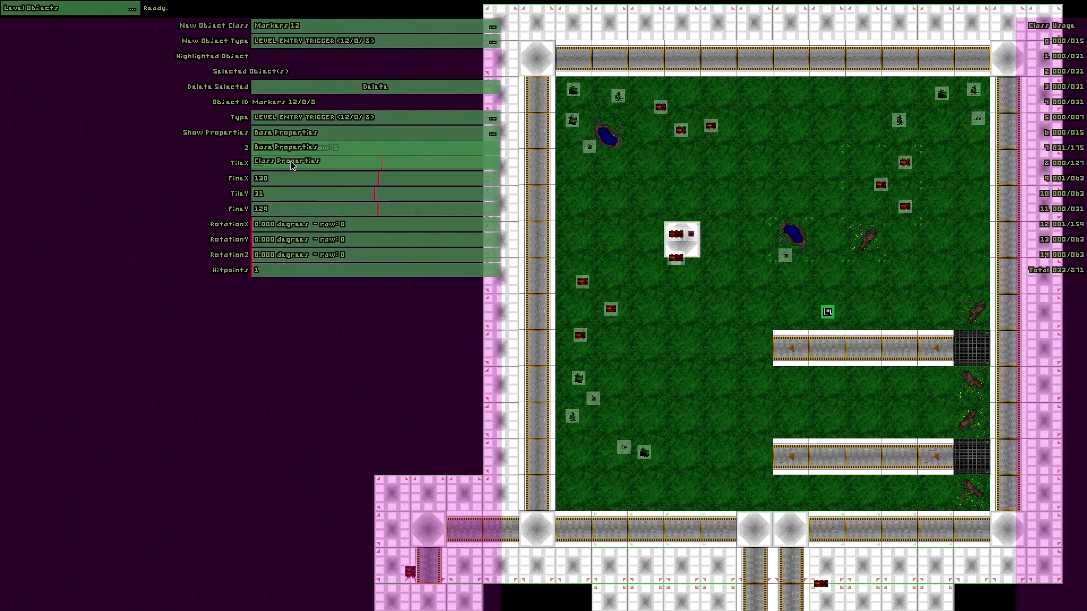
left_click(292, 163)
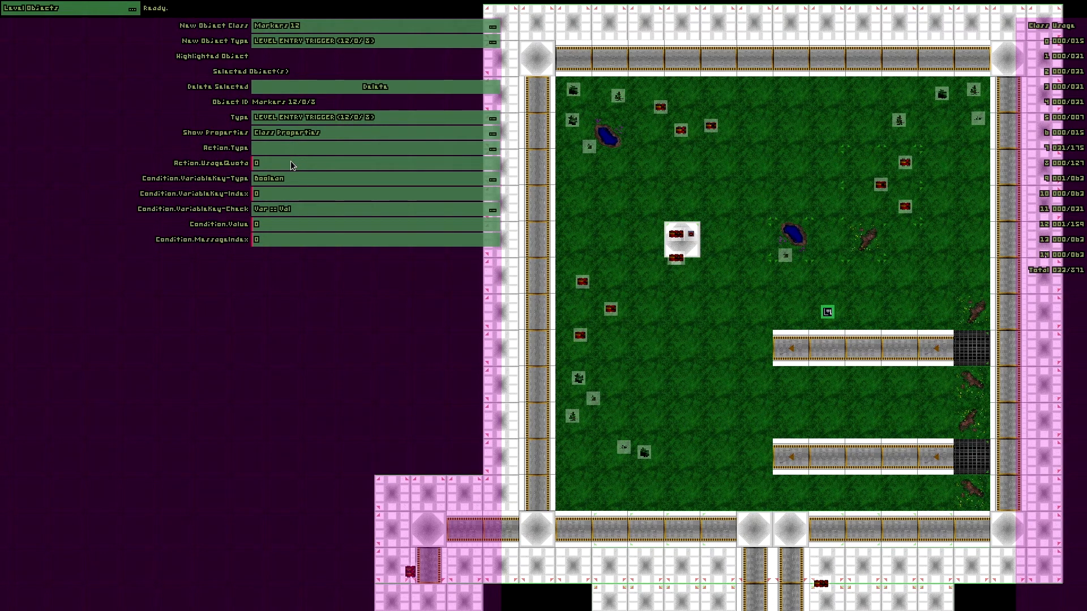
Set the level entry trigger's action type to Transport Hacker with TargetX 33 and TargetY 31.
left_click(305, 148)
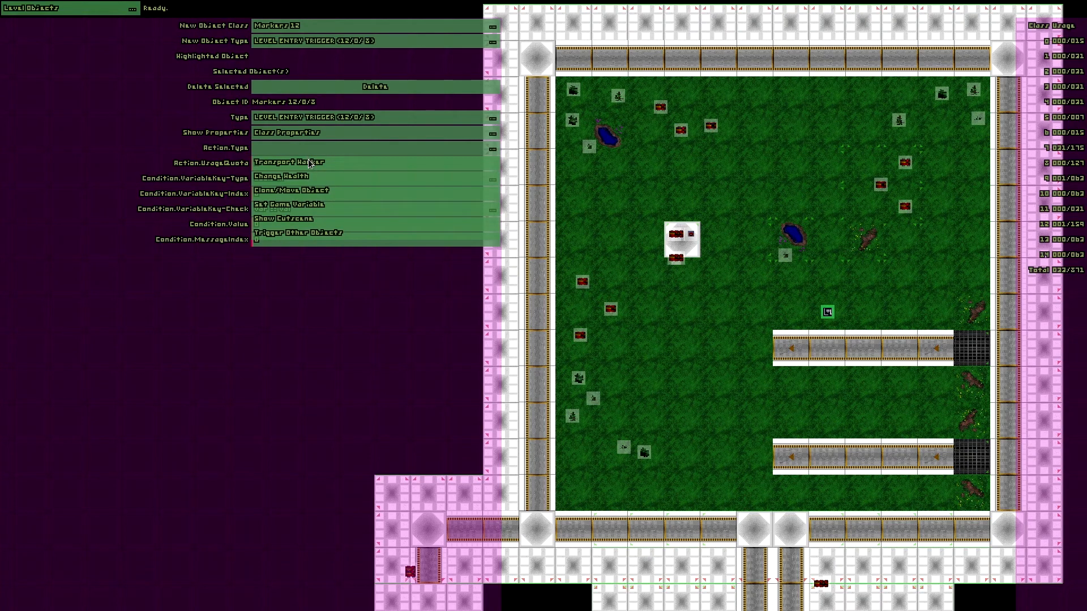
left_click(309, 163)
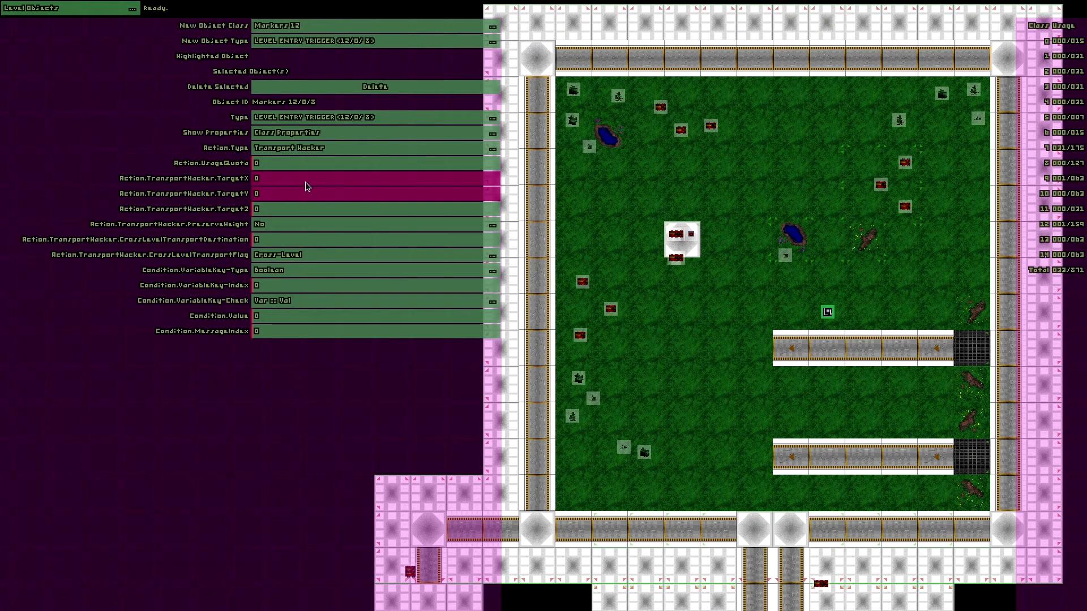
left_click_drag(341, 177, 365, 178)
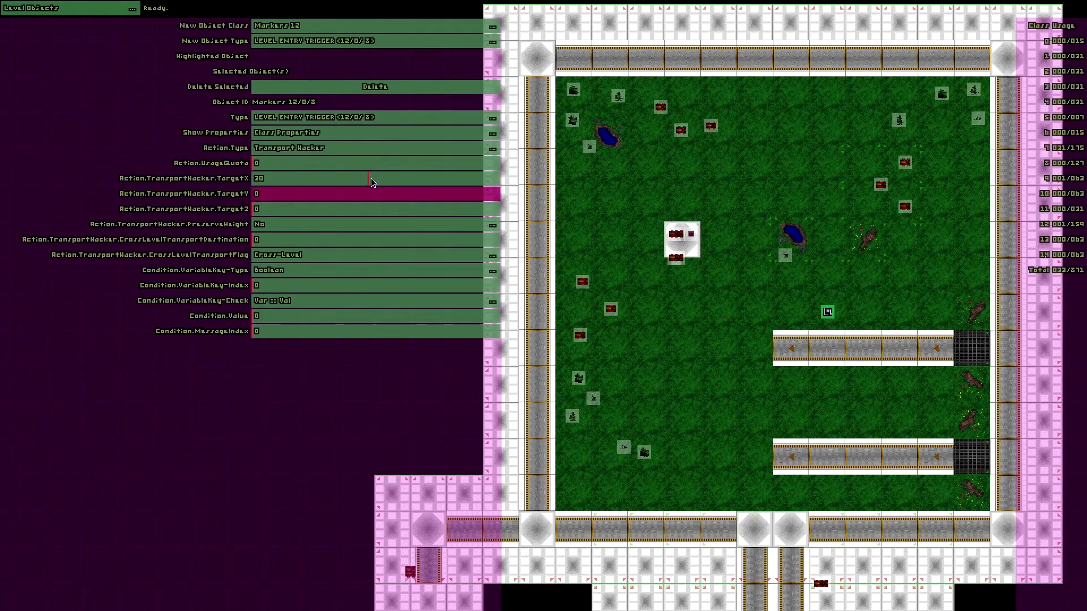
scroll(375, 178, "up", 2)
left_click(374, 193)
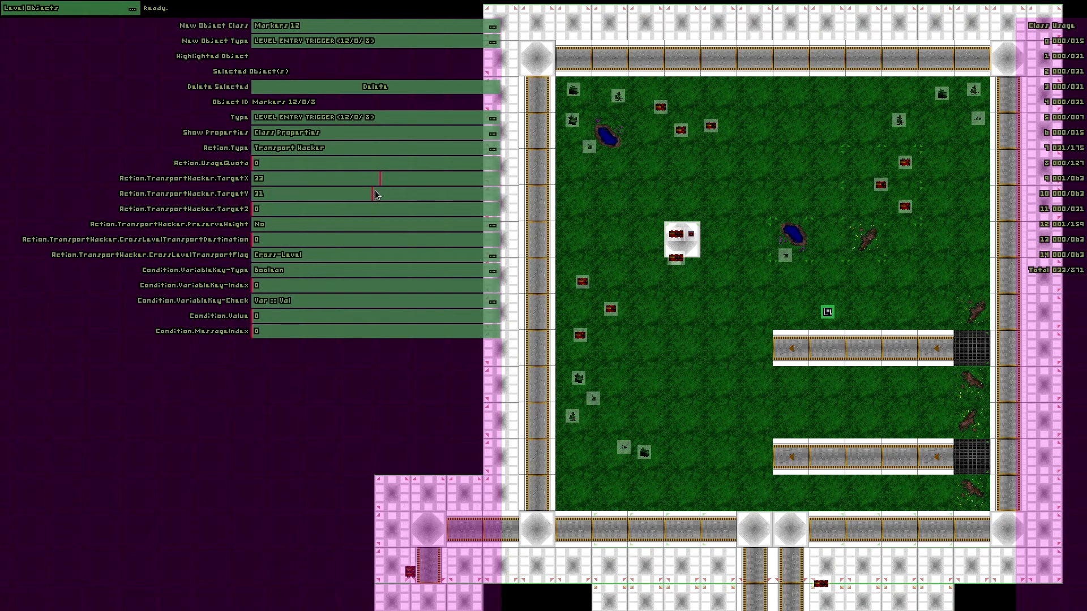
Complete the transport action with TargetZ 70, the Same-Level (0x10) cross-level flag and a usage quota of 1.
left_click(360, 208)
left_click_drag(339, 212, 320, 210)
left_click(321, 254)
left_click(316, 284)
Switch to System Shock in DOSBox, start a new game, dismiss the help overlay and engage fullscreen mode.
key("super+f")
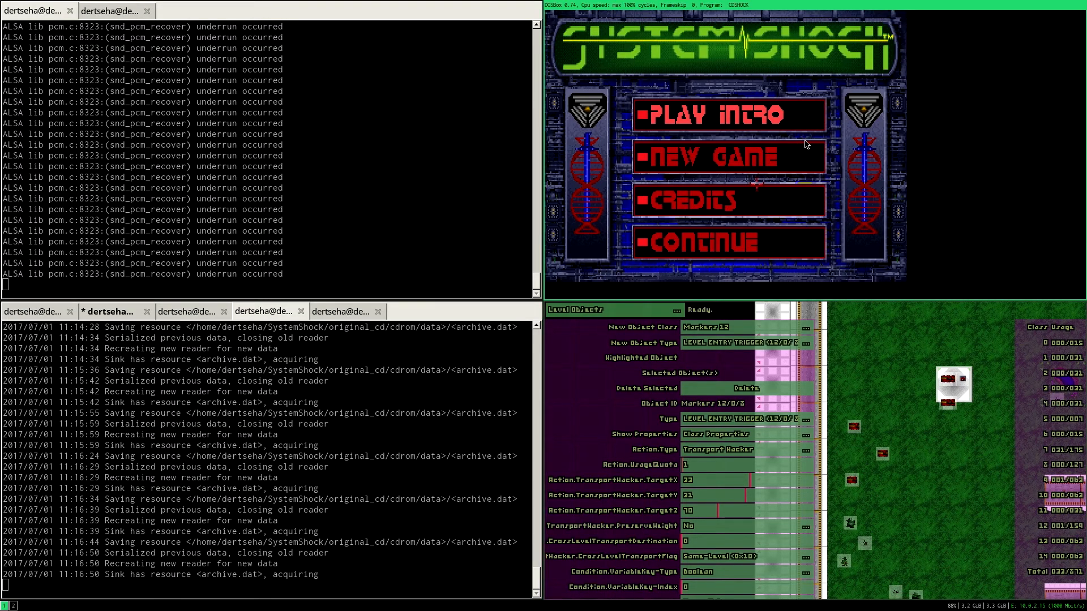
left_click(730, 158)
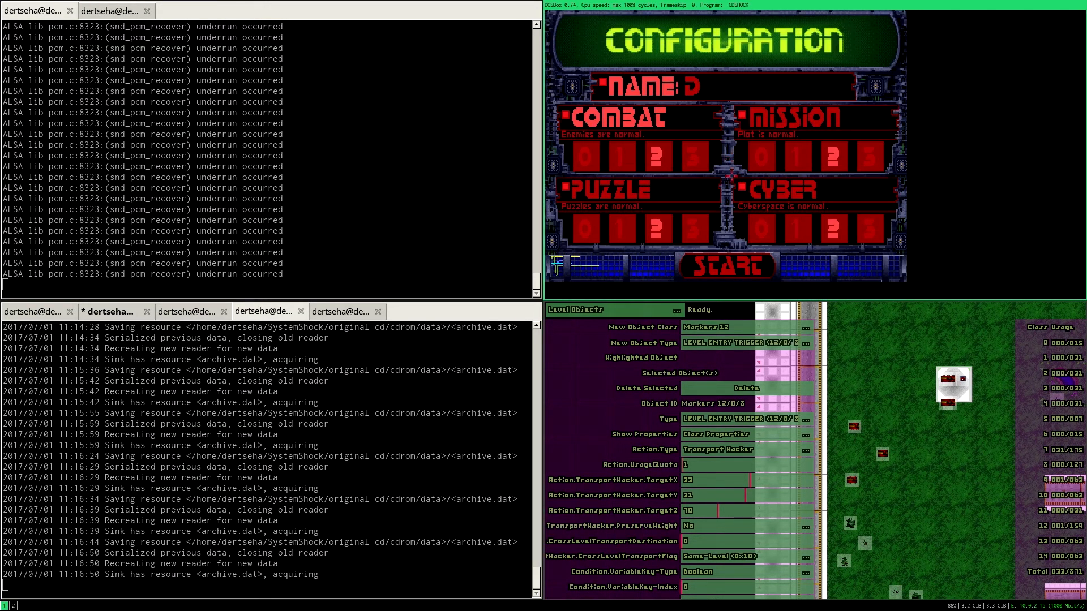
left_click(742, 266)
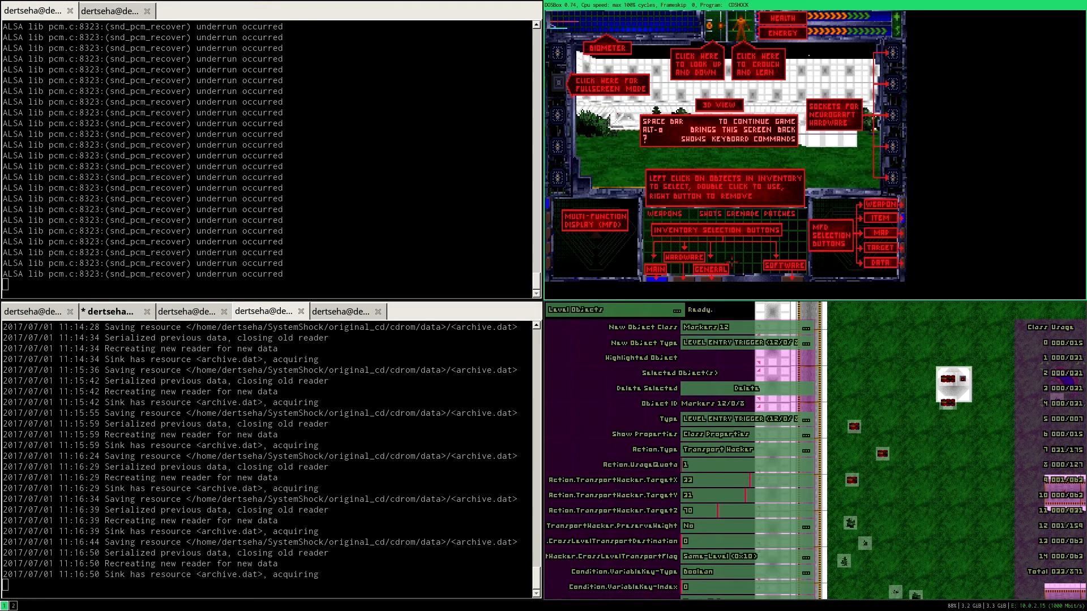
key("space")
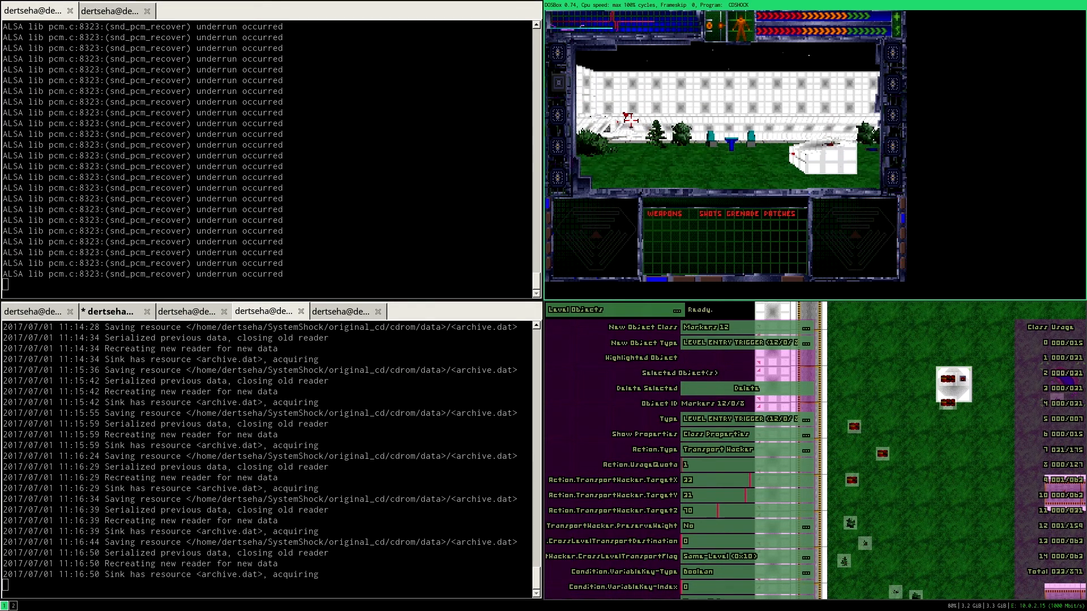
left_click(559, 83)
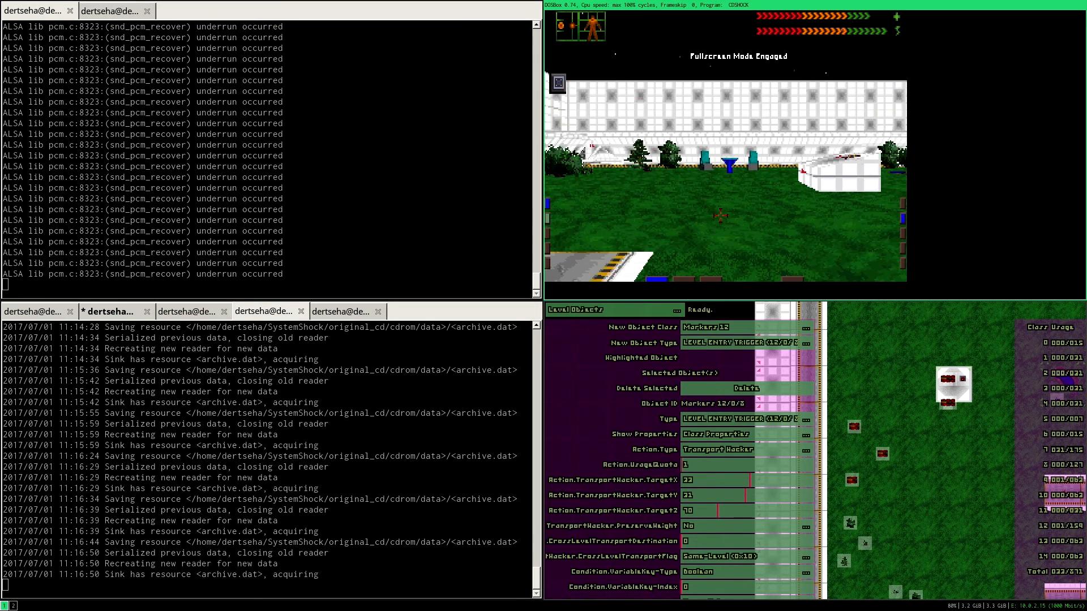
Approach the raised white block and use the large button on it to return to the menu and open the new game configuration.
key("w")
key("d")
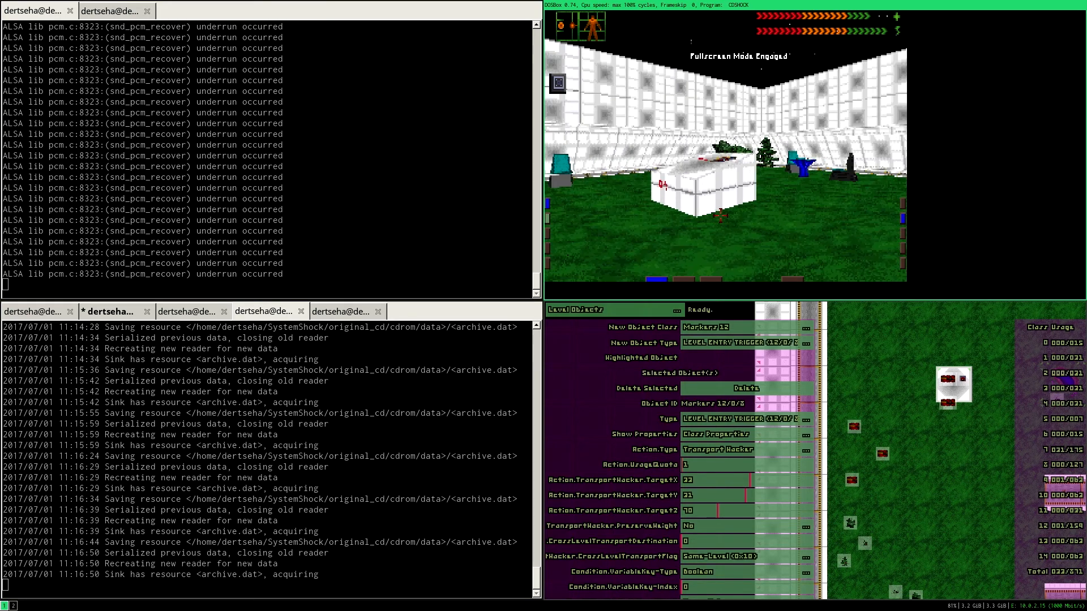
key("w")
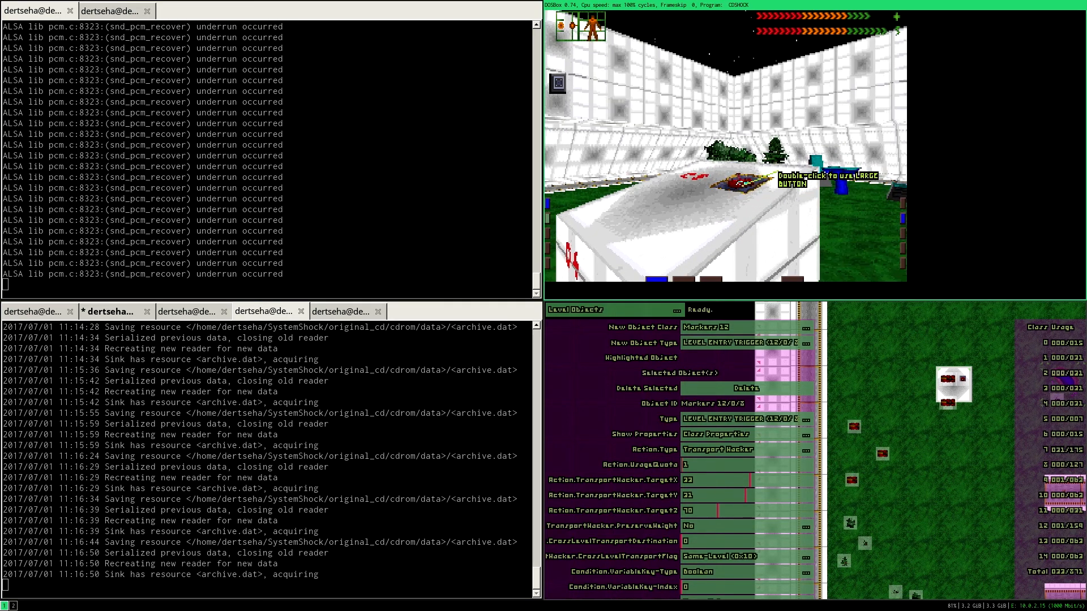
left_click(738, 169)
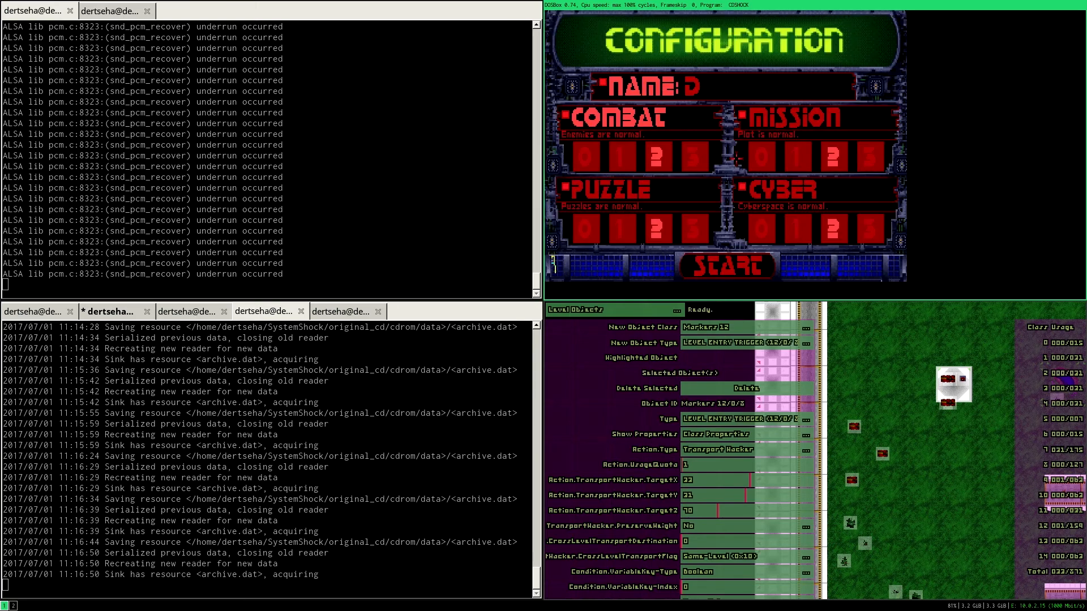
Start another game with the default difficulty settings and engage fullscreen mode again.
left_click(728, 261)
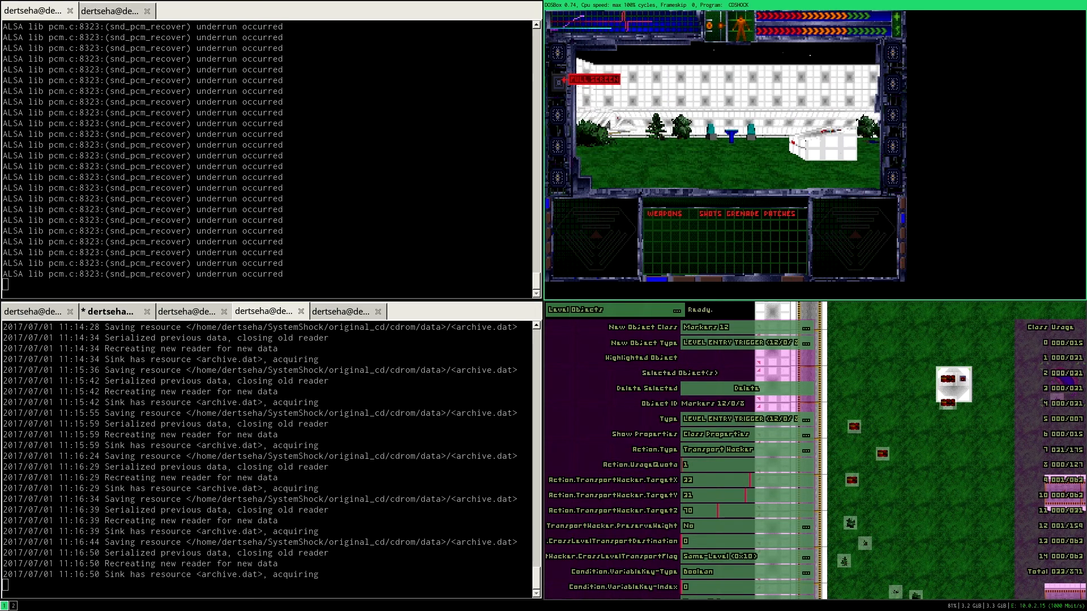
key("f")
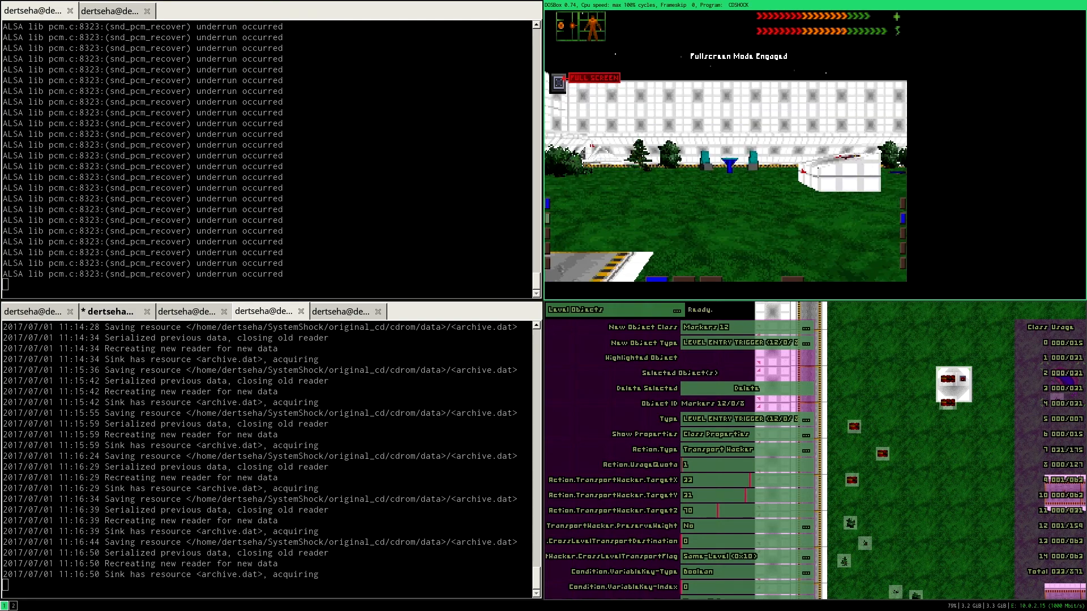